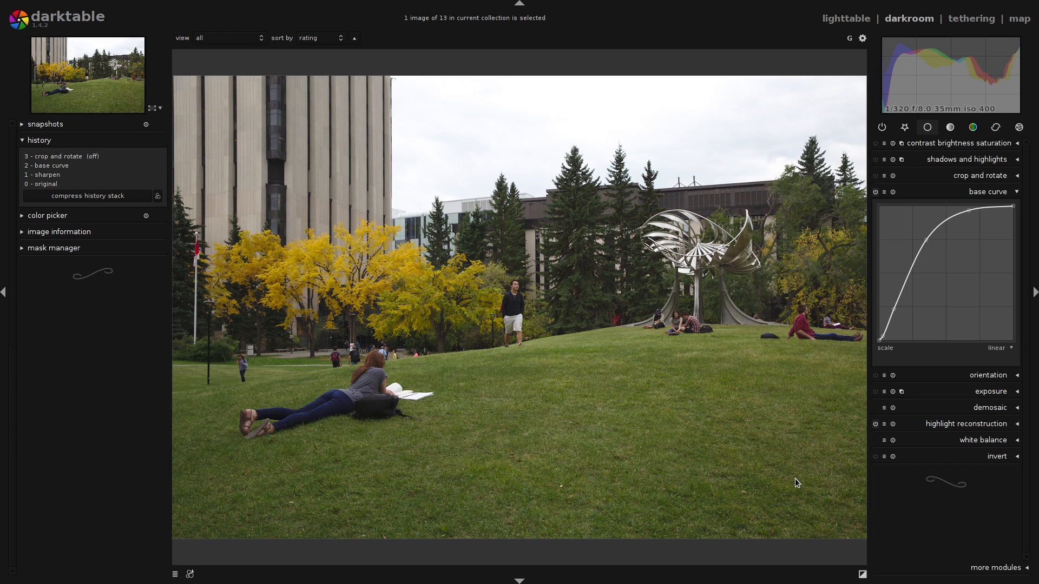
Turn on the over/underexposure indication and apply the canon EOS like base curve preset after trying nikon like alternate.
{"action": "mouse_move", "coordinate": [958, 76]}
{"action": "left_click", "coordinate": [862, 573]}
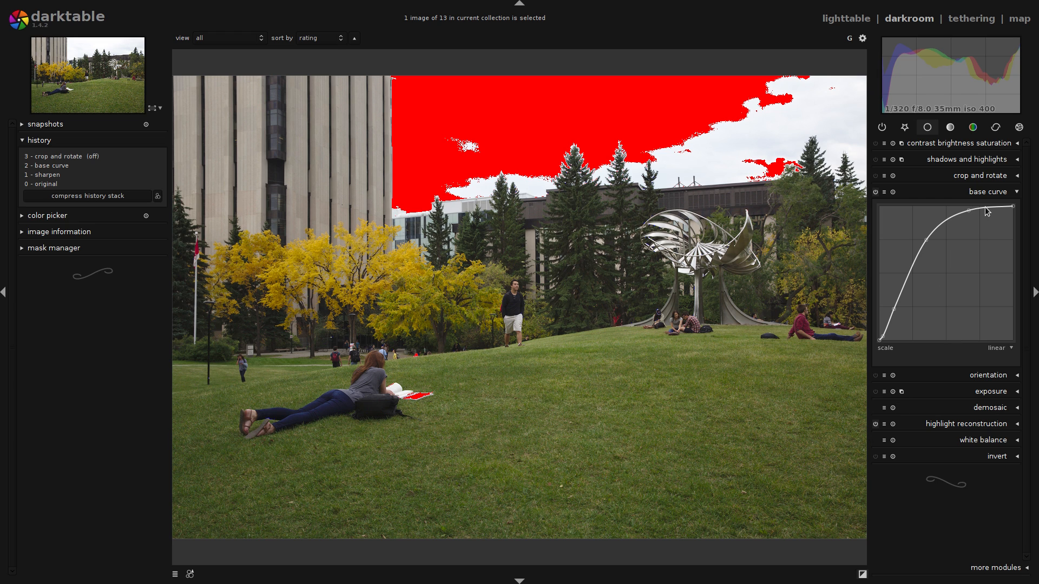
{"action": "left_click", "coordinate": [884, 192]}
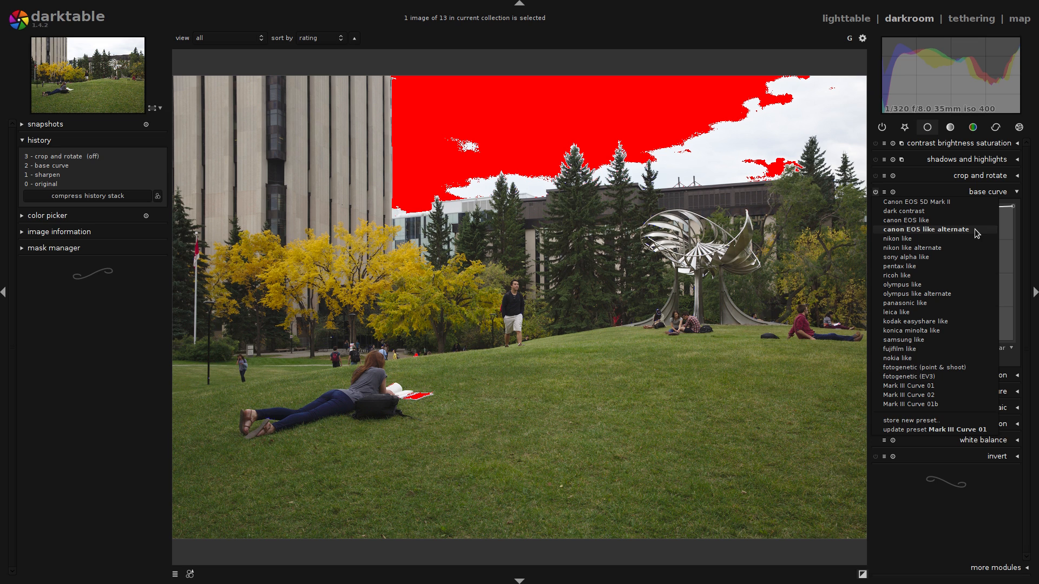
{"action": "left_click", "coordinate": [953, 249]}
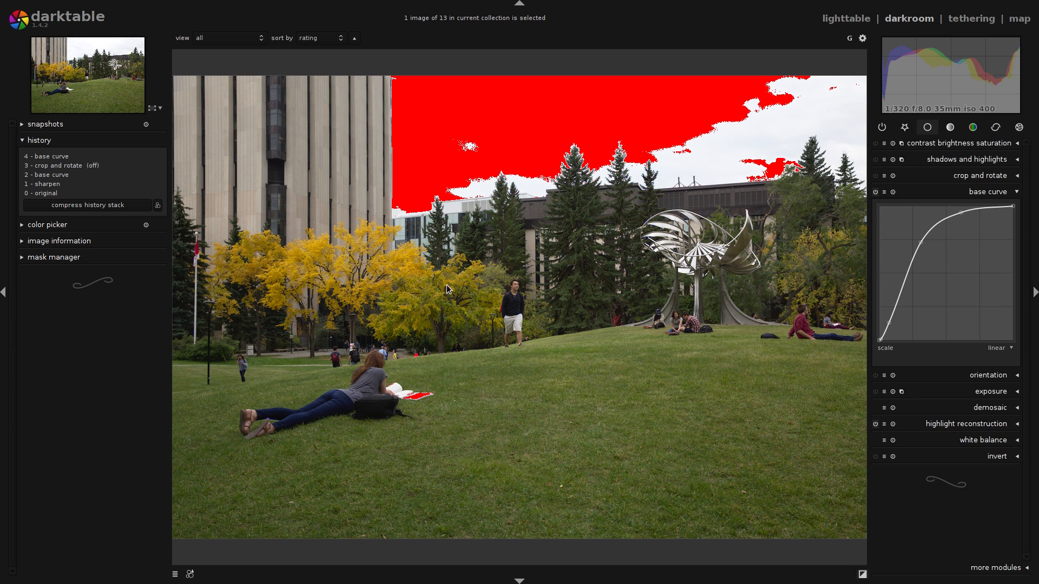
{"action": "left_click", "coordinate": [884, 191]}
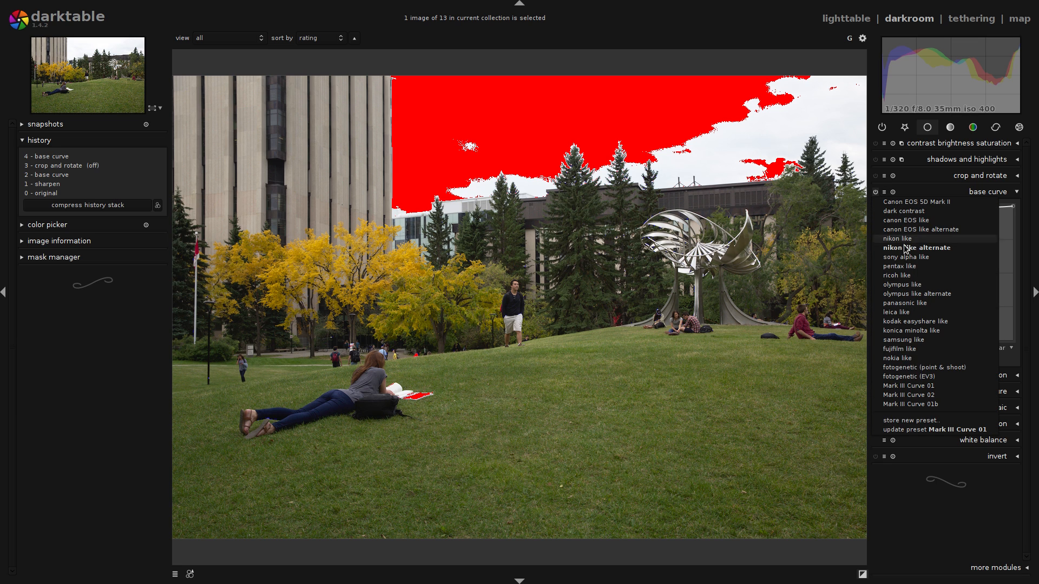
{"action": "left_click", "coordinate": [936, 222]}
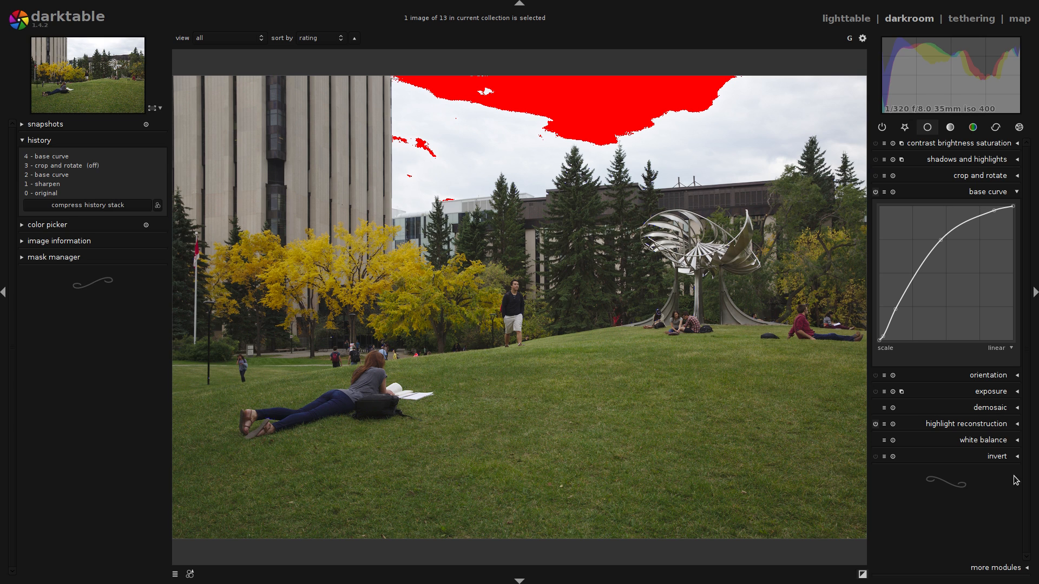
Lower the image's exposure correction to -0.30 EV in the exposure module.
{"action": "left_click", "coordinate": [988, 392]}
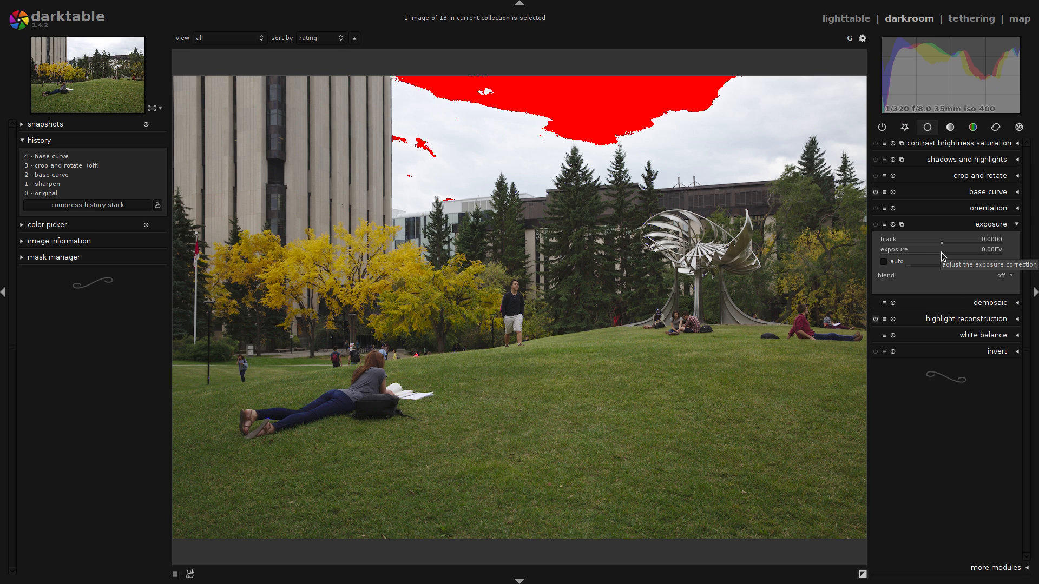
{"action": "scroll", "coordinate": [941, 252], "scroll_direction": "down", "scroll_amount": 7}
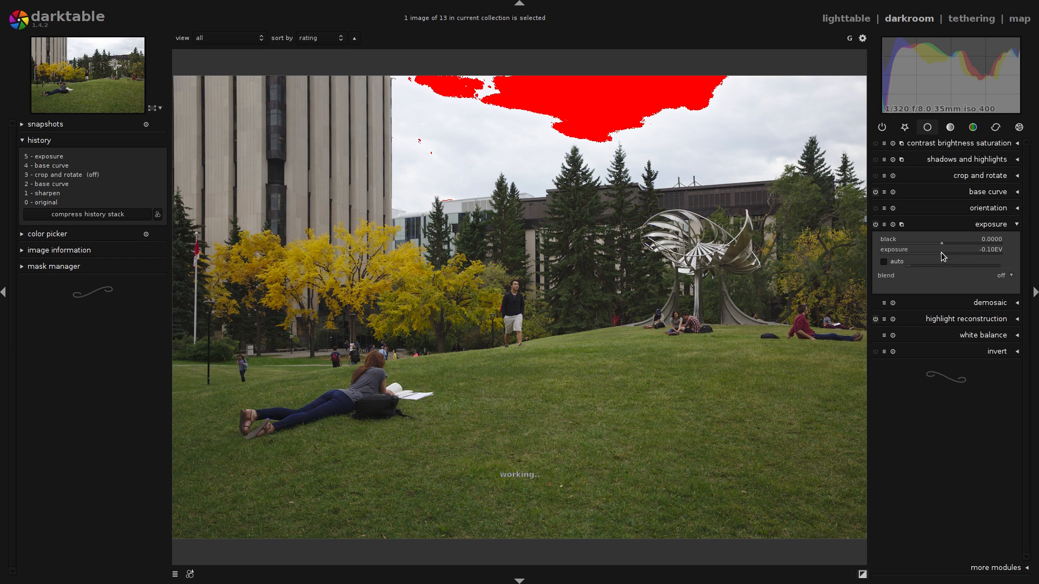
{"action": "scroll", "coordinate": [941, 252], "scroll_direction": "down", "scroll_amount": 4}
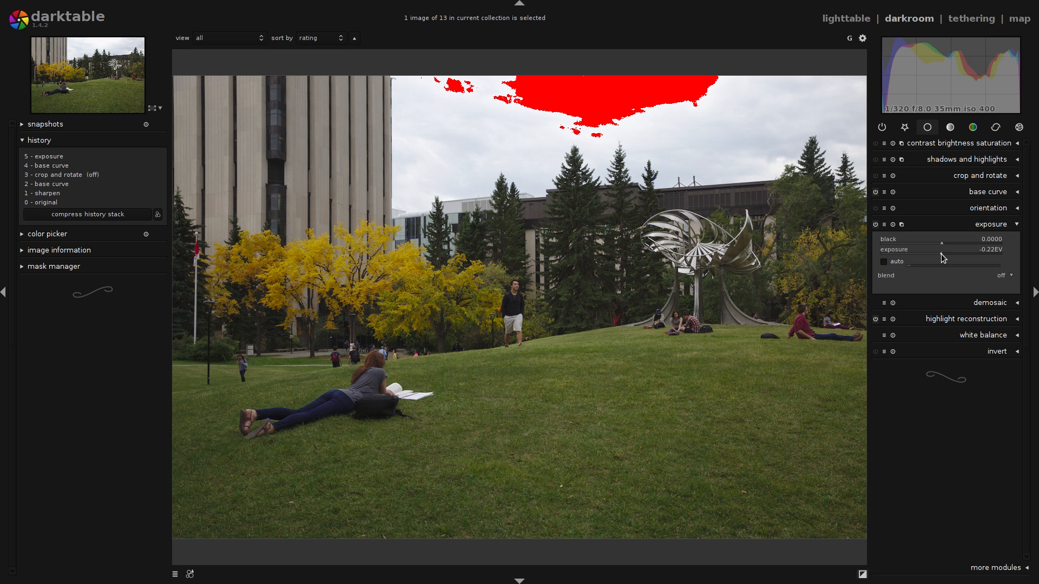
{"action": "scroll", "coordinate": [941, 251], "scroll_direction": "down", "scroll_amount": 4}
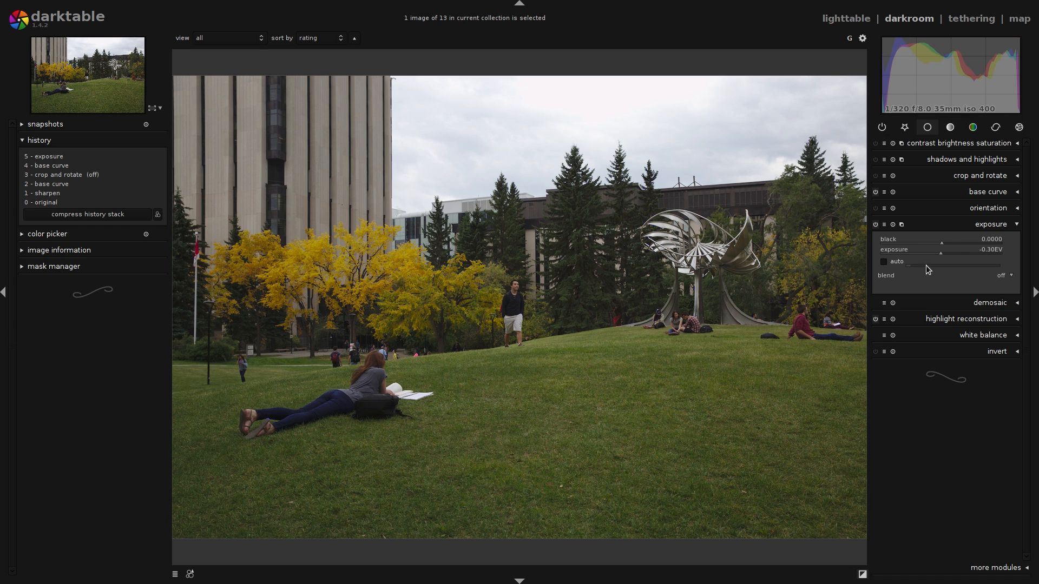
{"action": "left_click", "coordinate": [943, 242]}
Try brightening the midtones with the grey point of the levels module, and reset the module to its defaults.
{"action": "left_click", "coordinate": [950, 127]}
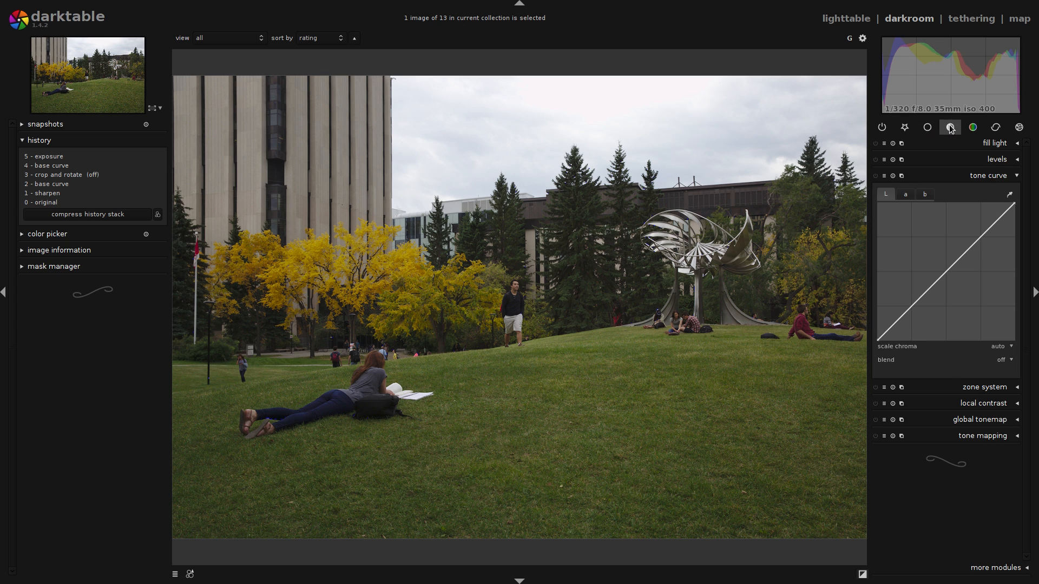
{"action": "left_click", "coordinate": [990, 160]}
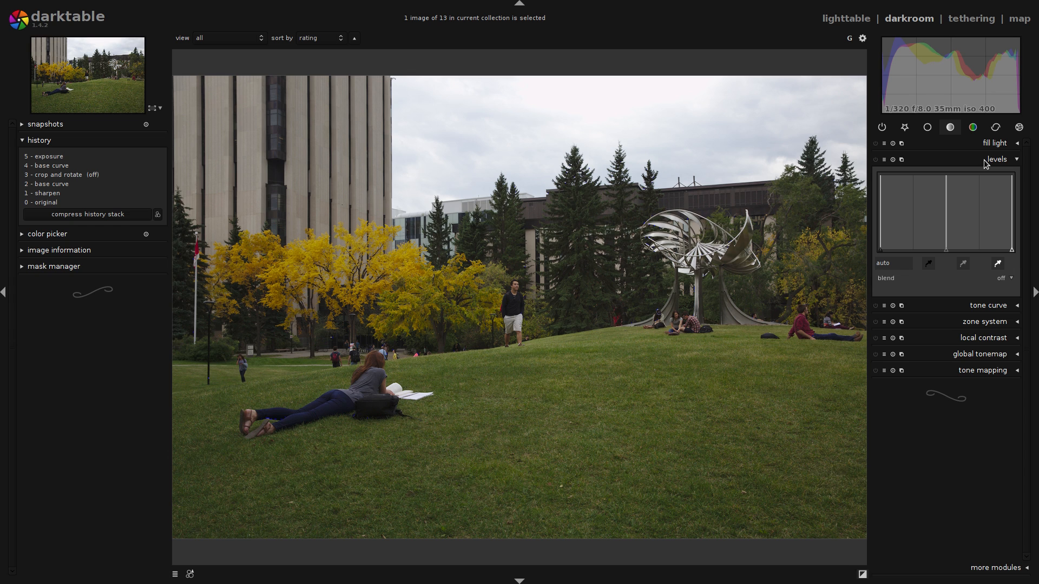
{"action": "left_click", "coordinate": [876, 161]}
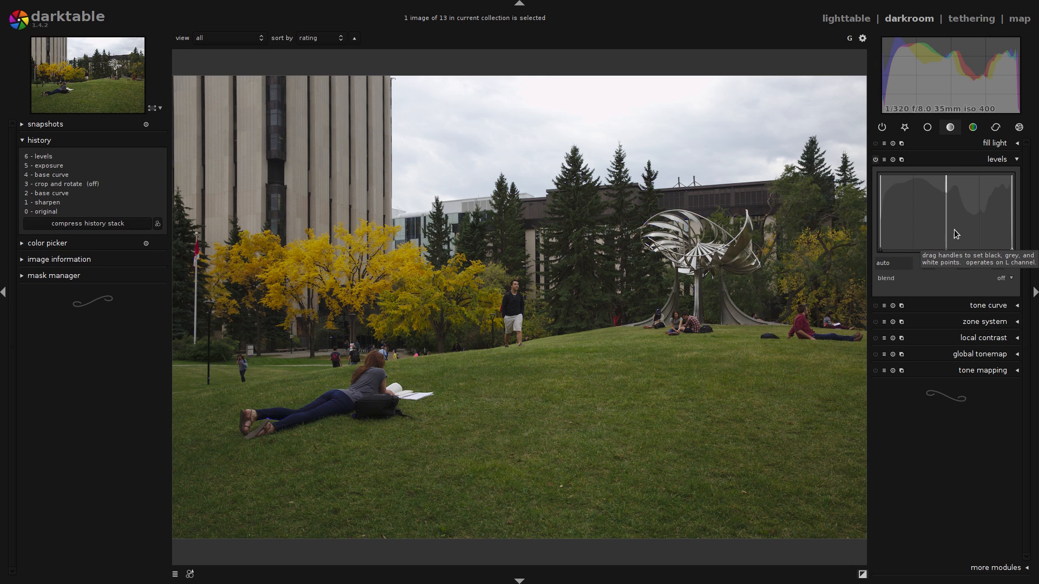
{"action": "scroll", "coordinate": [954, 230], "scroll_direction": "down", "scroll_amount": 2}
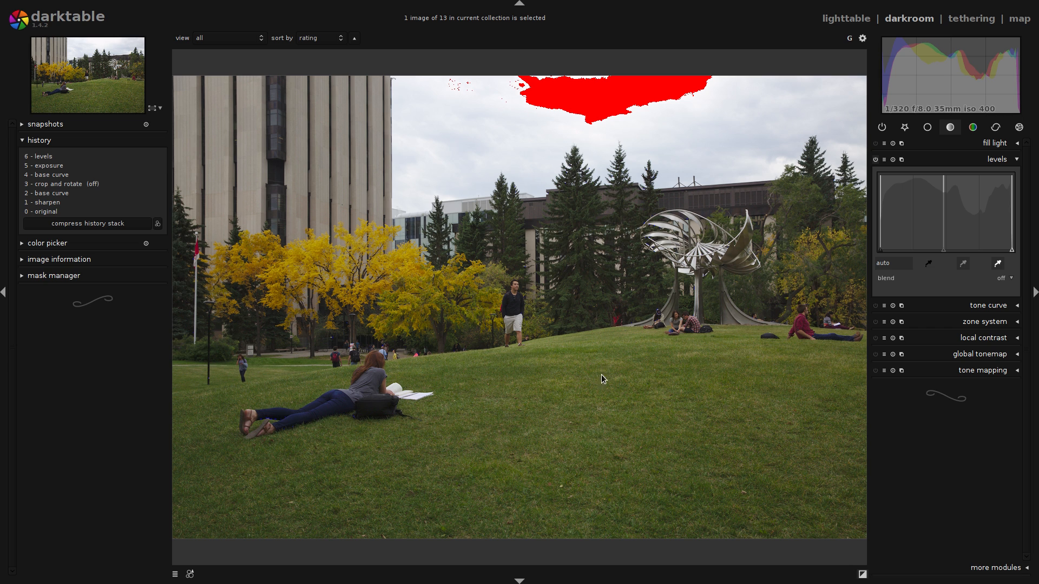
{"action": "scroll", "coordinate": [948, 236], "scroll_direction": "up", "scroll_amount": 2}
{"action": "scroll", "coordinate": [949, 236], "scroll_direction": "down", "scroll_amount": 2}
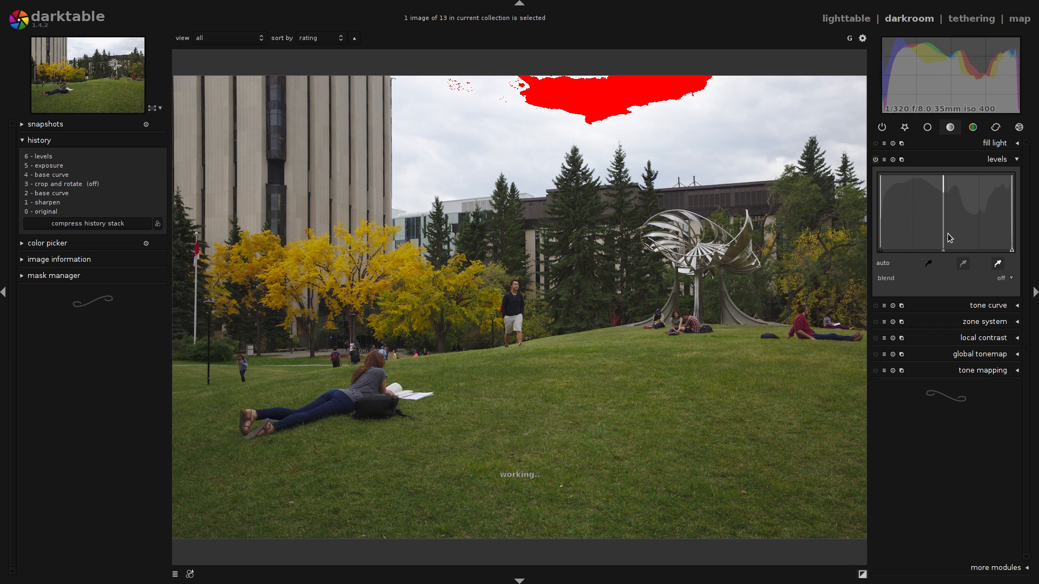
{"action": "scroll", "coordinate": [949, 236], "scroll_direction": "down", "scroll_amount": 1}
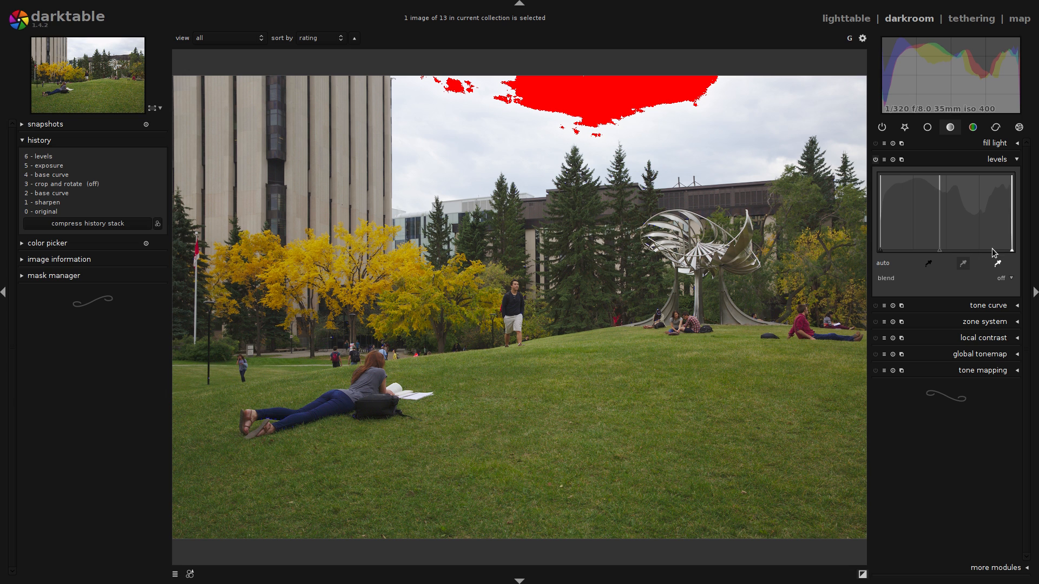
{"action": "left_click", "coordinate": [893, 160]}
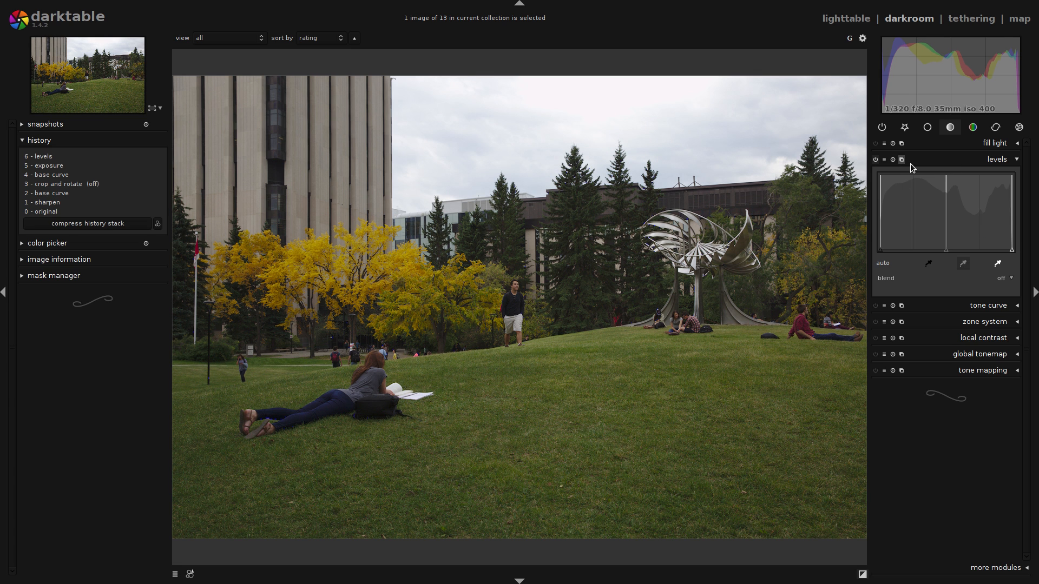
Try brightening the midtones with the levels grey point again, and switch the levels module off.
{"action": "left_click", "coordinate": [939, 158]}
{"action": "left_click", "coordinate": [968, 177]}
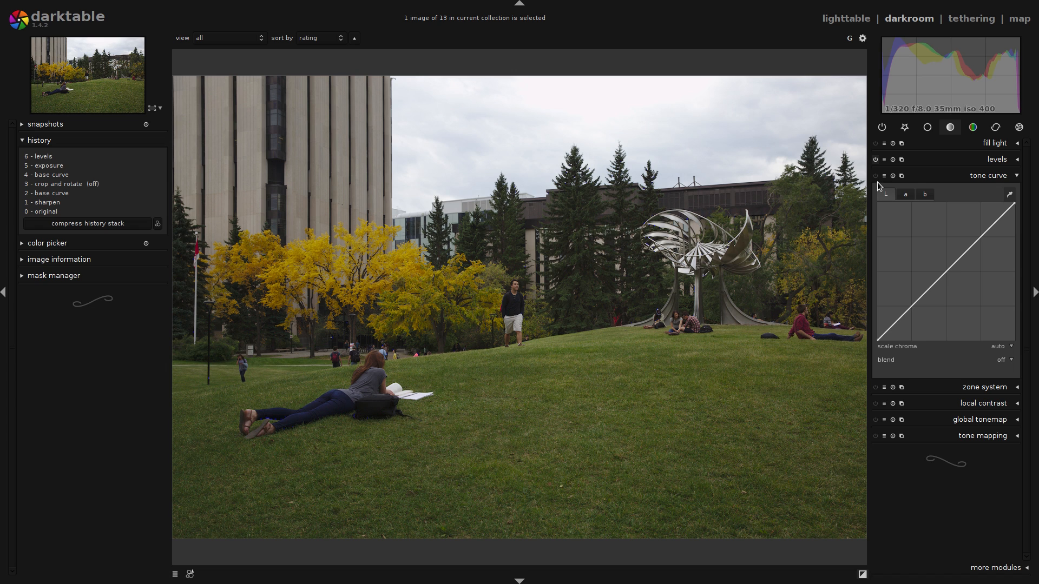
{"action": "left_click", "coordinate": [959, 176]}
{"action": "left_click", "coordinate": [969, 160]}
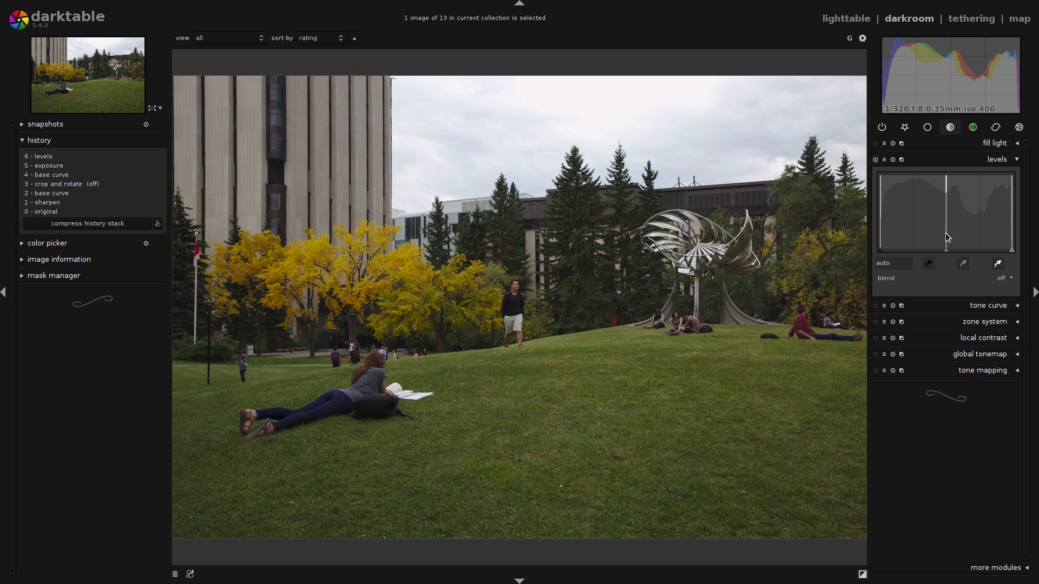
{"action": "scroll", "coordinate": [948, 228], "scroll_direction": "up", "scroll_amount": 5}
{"action": "scroll", "coordinate": [950, 228], "scroll_direction": "down", "scroll_amount": 10}
{"action": "scroll", "coordinate": [949, 231], "scroll_direction": "down", "scroll_amount": 3}
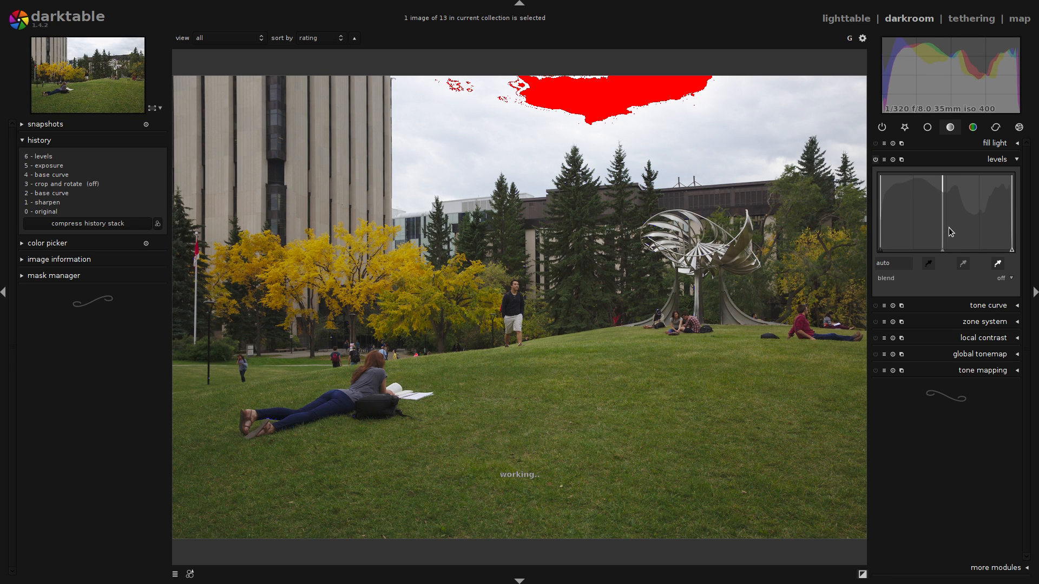
{"action": "left_click", "coordinate": [862, 573]}
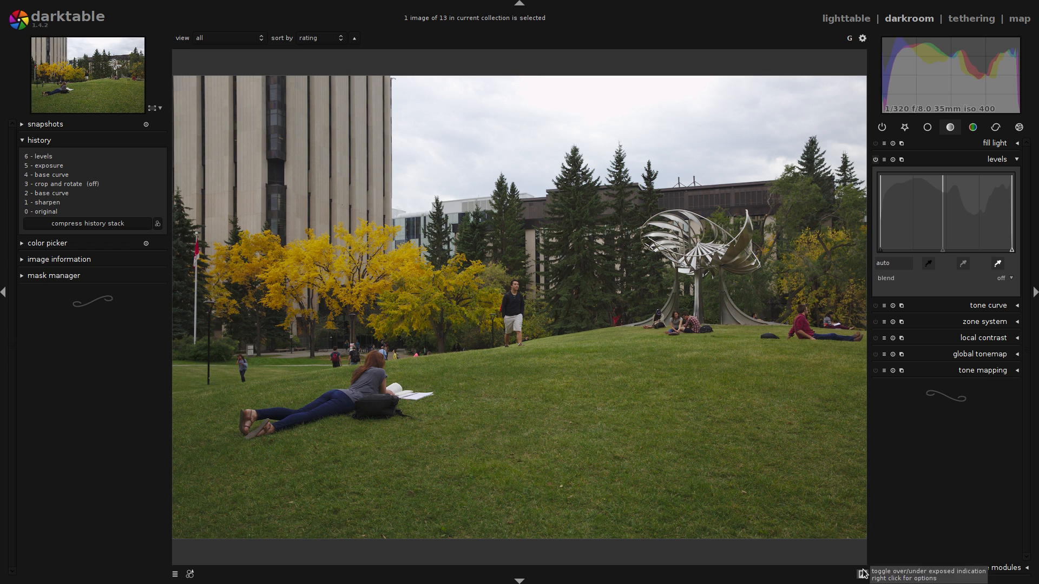
{"action": "left_click", "coordinate": [862, 572]}
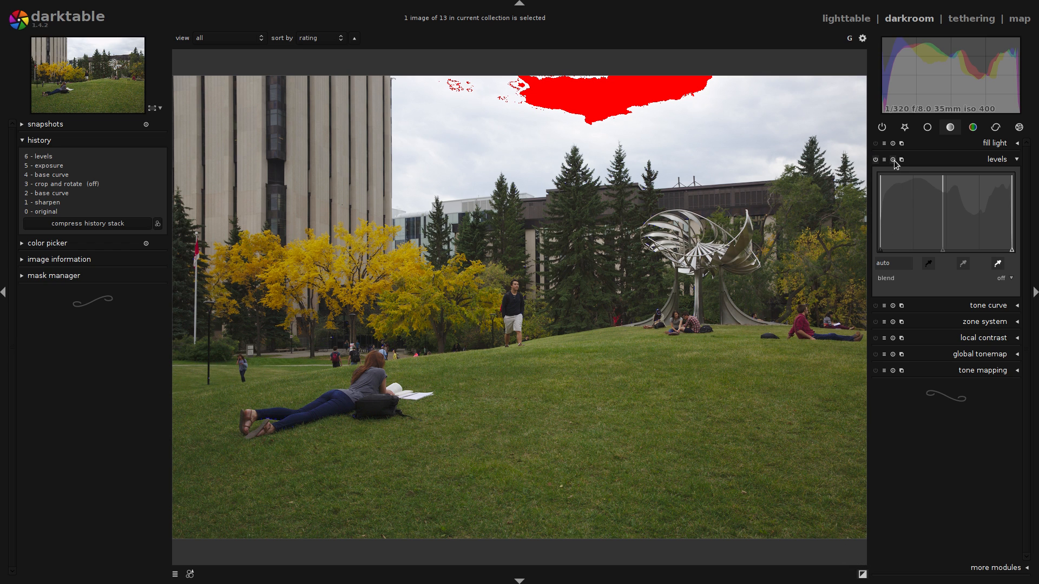
{"action": "left_click", "coordinate": [876, 159]}
Switch on the tone curve and raise the L curve at the tone sampled from the grass to 47.4.
{"action": "left_click", "coordinate": [983, 306]}
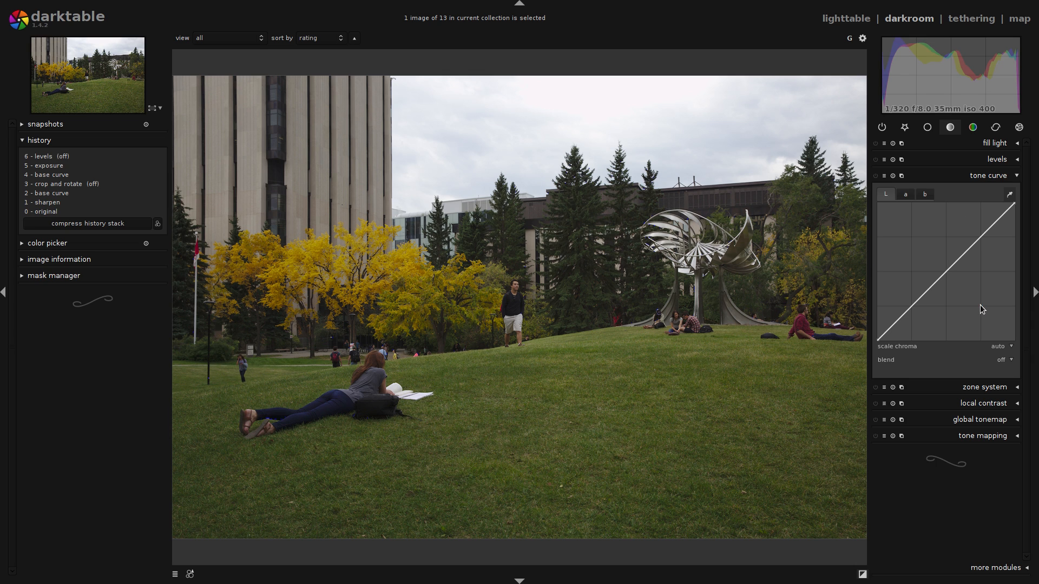
{"action": "left_click", "coordinate": [876, 176]}
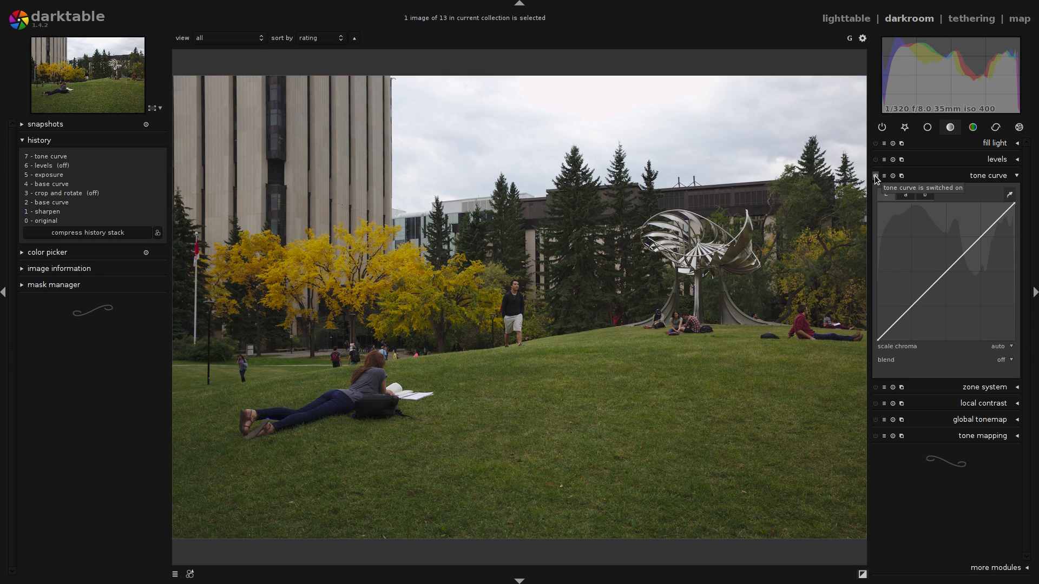
{"action": "left_click", "coordinate": [1009, 194]}
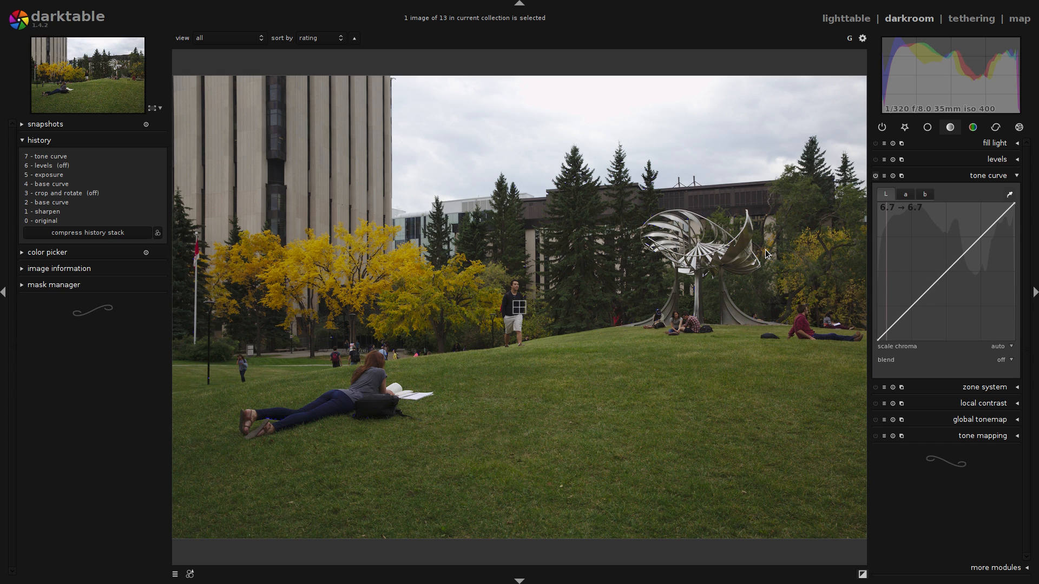
{"action": "left_click", "coordinate": [549, 382]}
{"action": "left_click", "coordinate": [512, 383]}
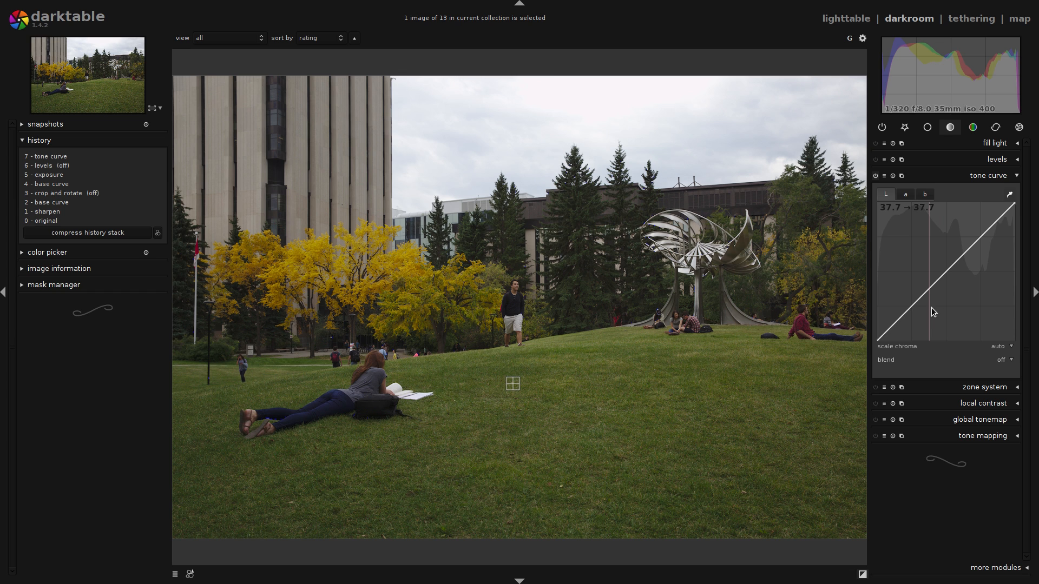
{"action": "left_click_drag", "start_coordinate": [929, 289], "coordinate": [929, 279]}
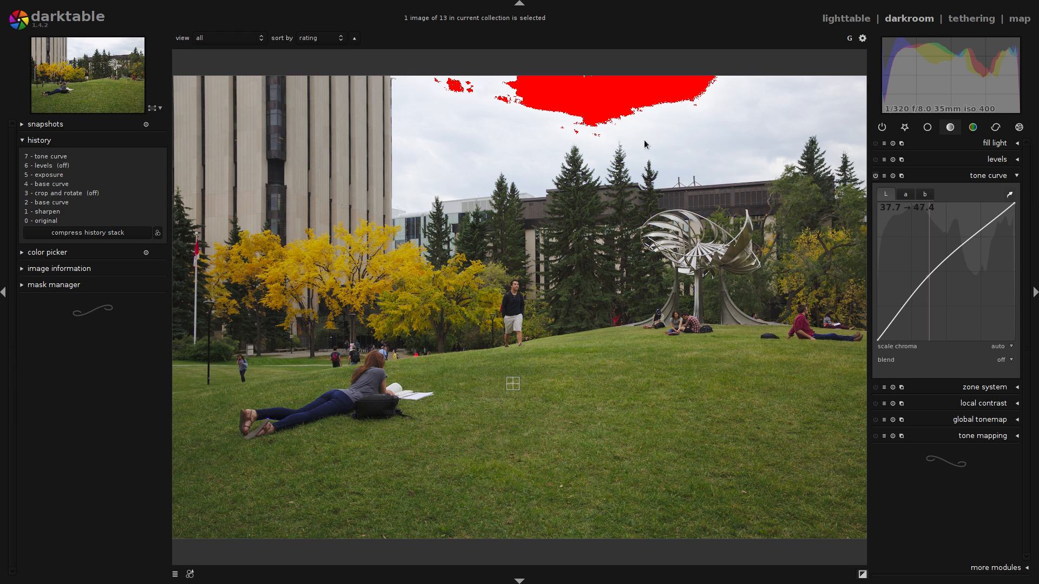
Lower the L curve to 97.7 at the sampled bright sky tone and slightly at the sampled dark tree tone.
{"action": "left_click", "coordinate": [605, 100]}
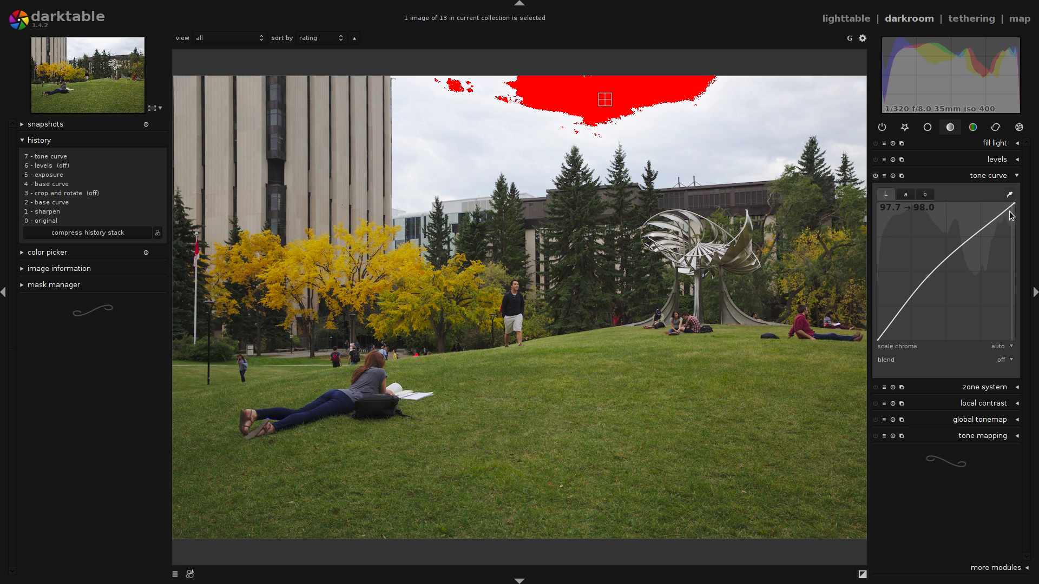
{"action": "scroll", "coordinate": [1013, 209], "scroll_direction": "down", "scroll_amount": 2}
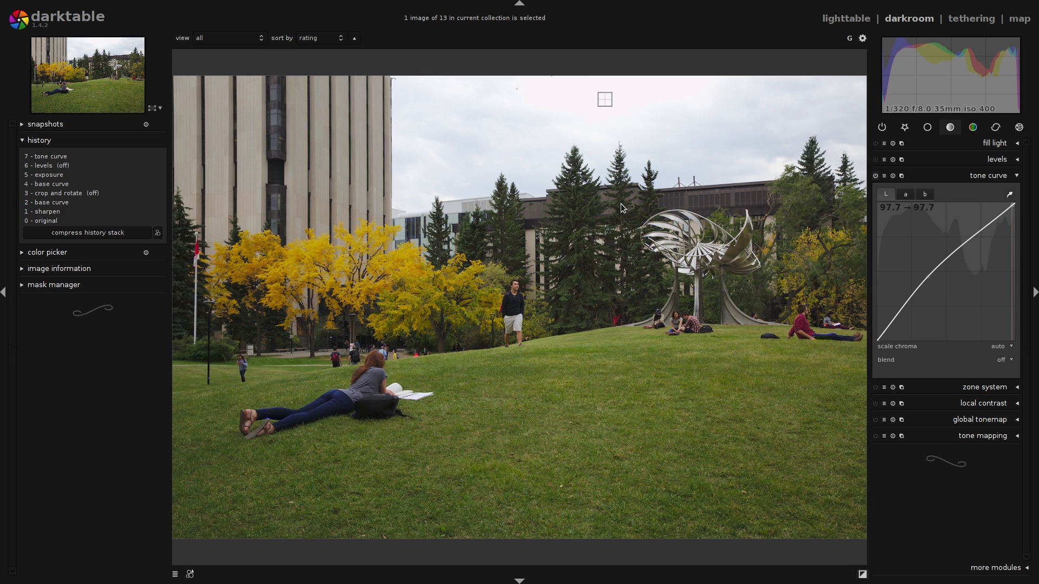
{"action": "left_click", "coordinate": [512, 309]}
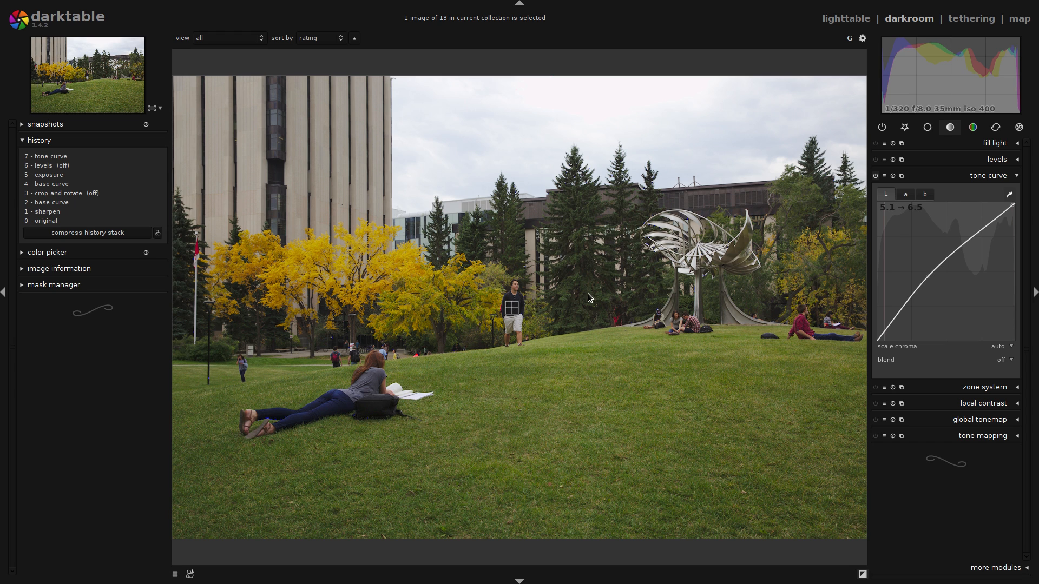
{"action": "left_click", "coordinate": [589, 272]}
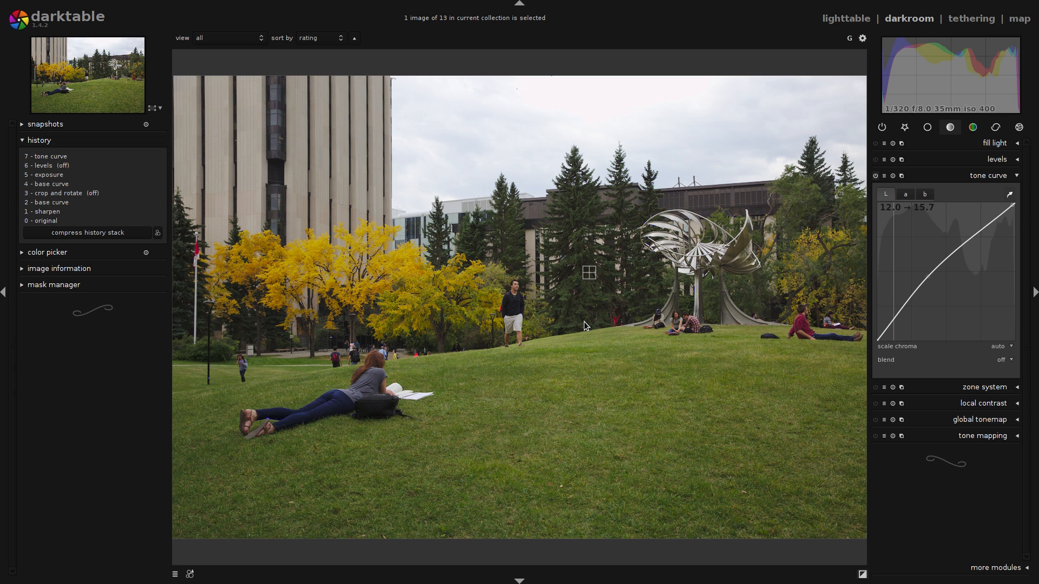
{"action": "left_click", "coordinate": [894, 319]}
{"action": "left_click_drag", "start_coordinate": [894, 320], "coordinate": [894, 322]}
{"action": "left_click", "coordinate": [1000, 177]}
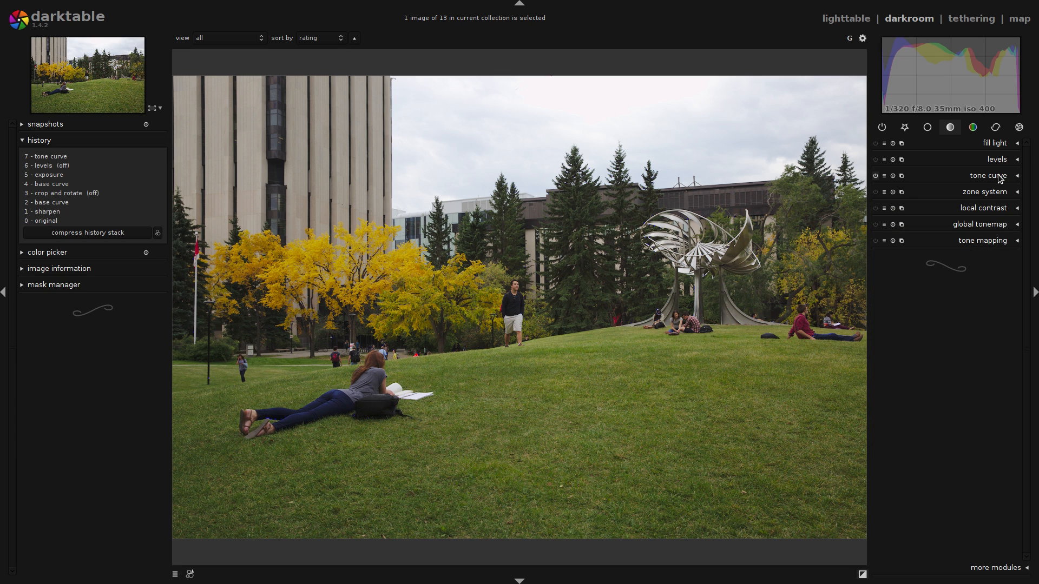
Compare the image with and without the tone curve and at the base curve, exposure and tone curve history states.
{"action": "left_click", "coordinate": [876, 176]}
{"action": "left_click", "coordinate": [877, 177]}
{"action": "left_click", "coordinate": [69, 204]}
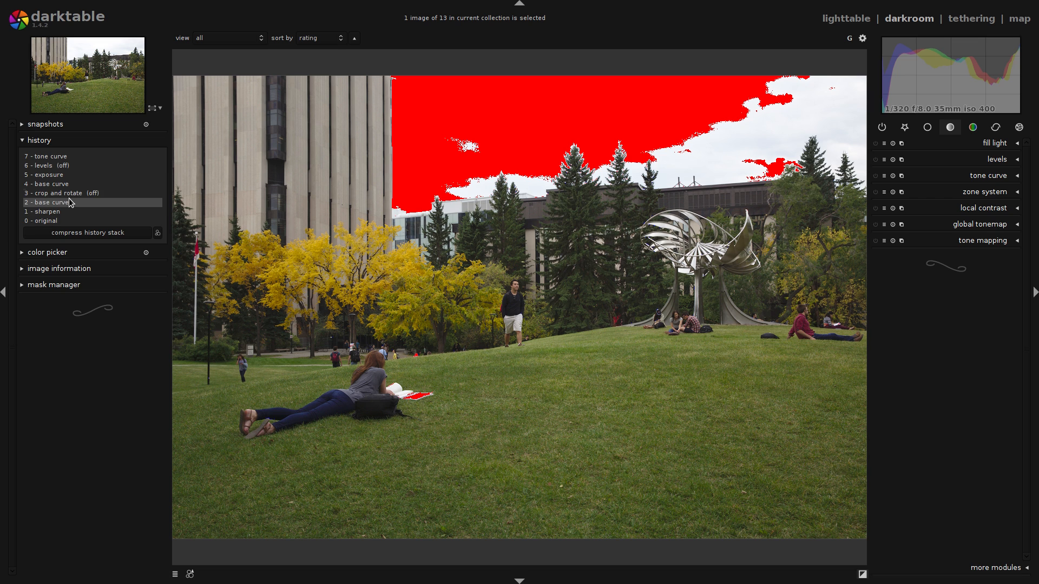
{"action": "left_click", "coordinate": [71, 185]}
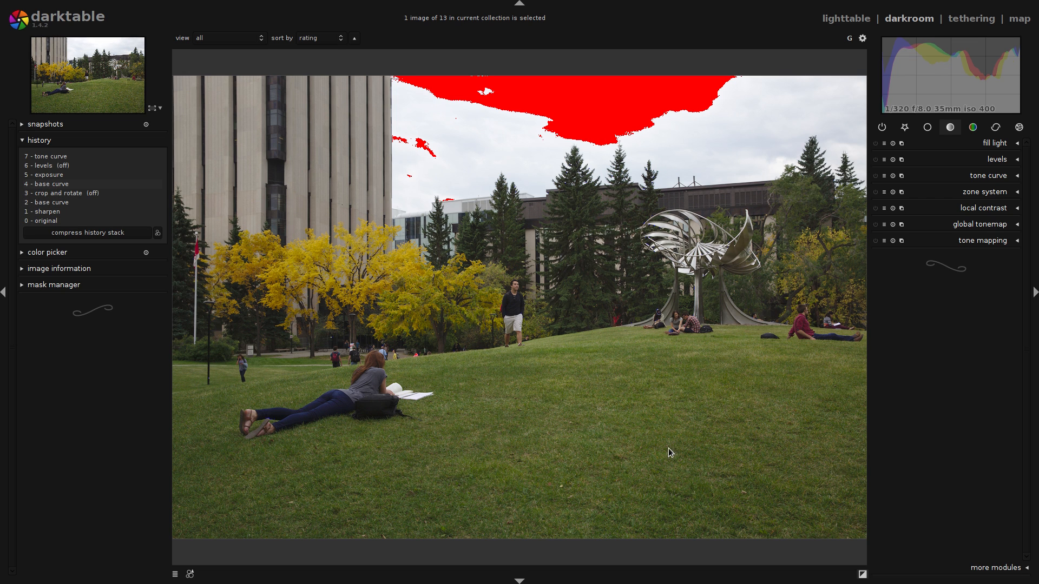
{"action": "left_click", "coordinate": [69, 176]}
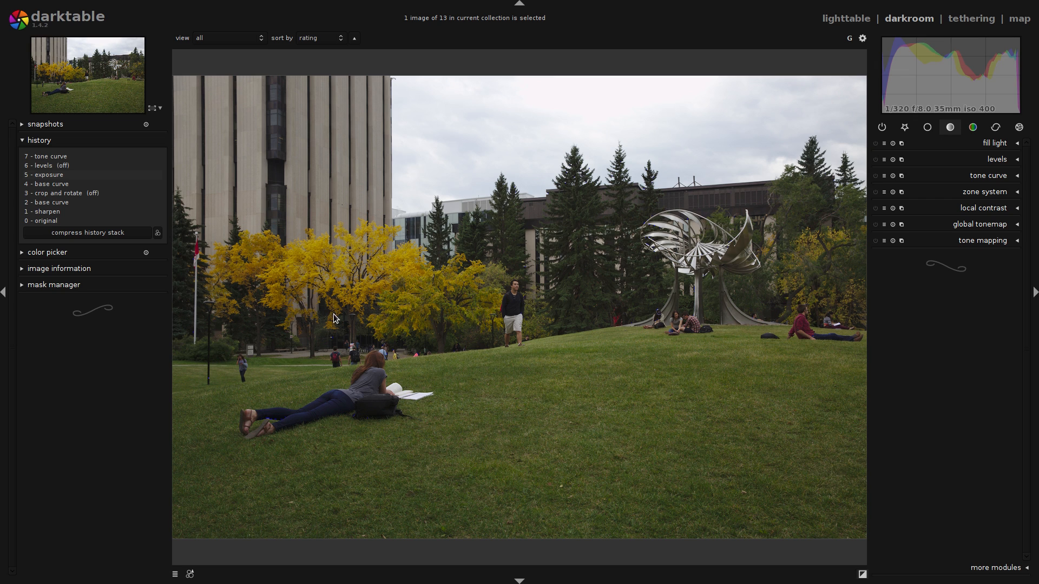
{"action": "left_click", "coordinate": [80, 157]}
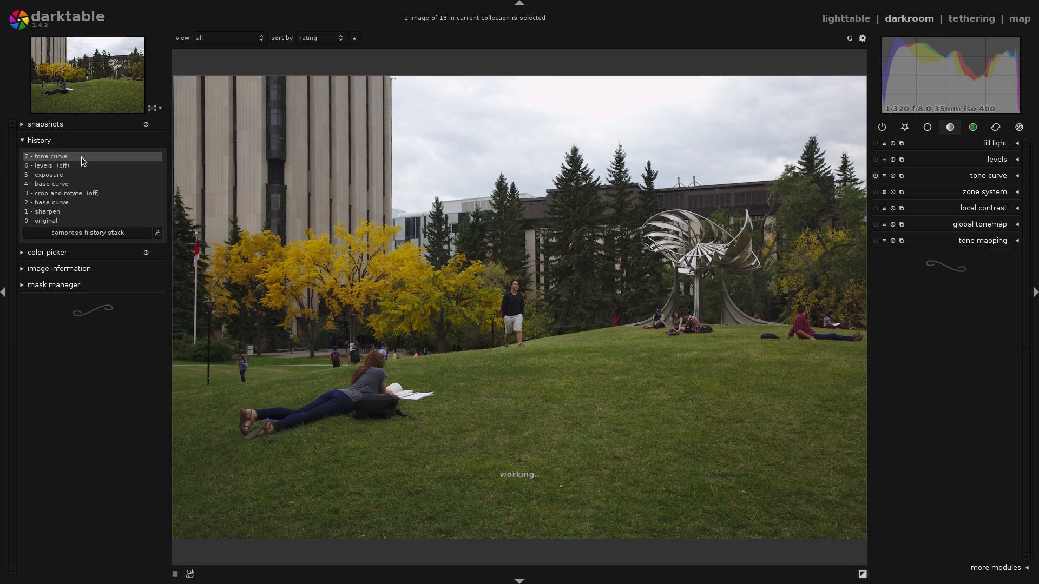